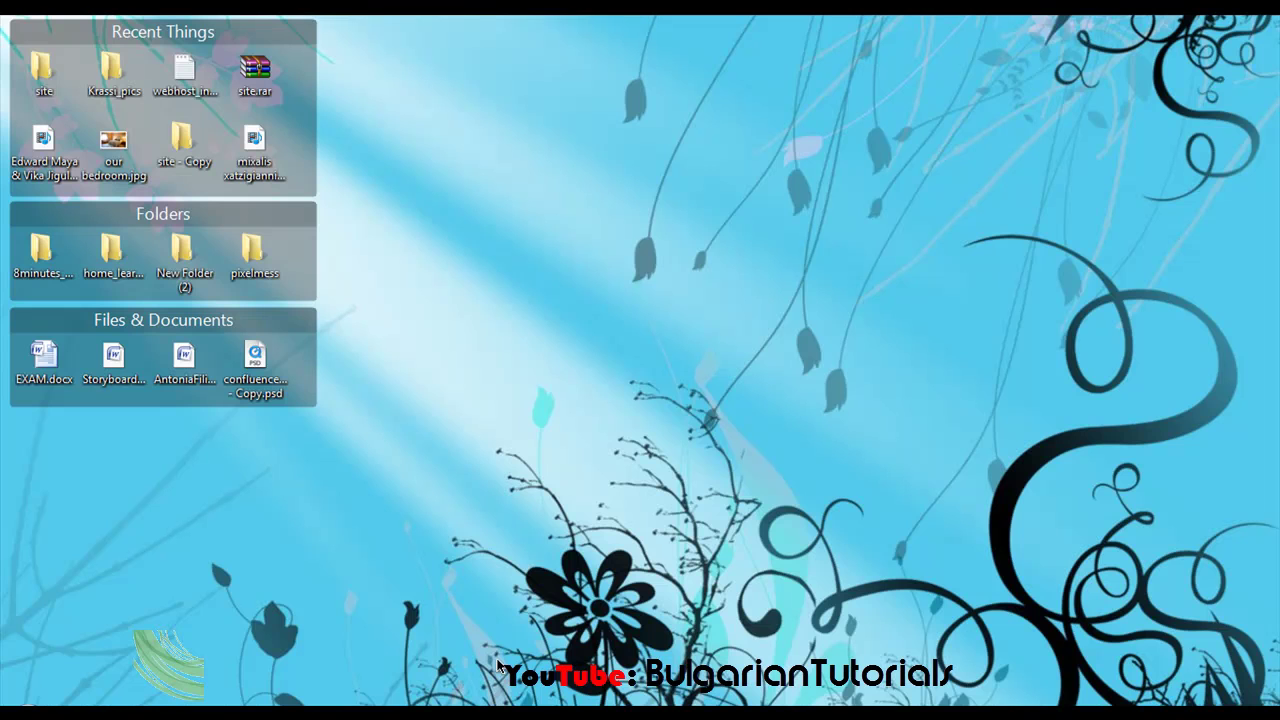
Step: Switch to the browser showing the Uploading.com file page and highlight its full web address
{"action": "mouse_move", "coordinate": [373, 713]}
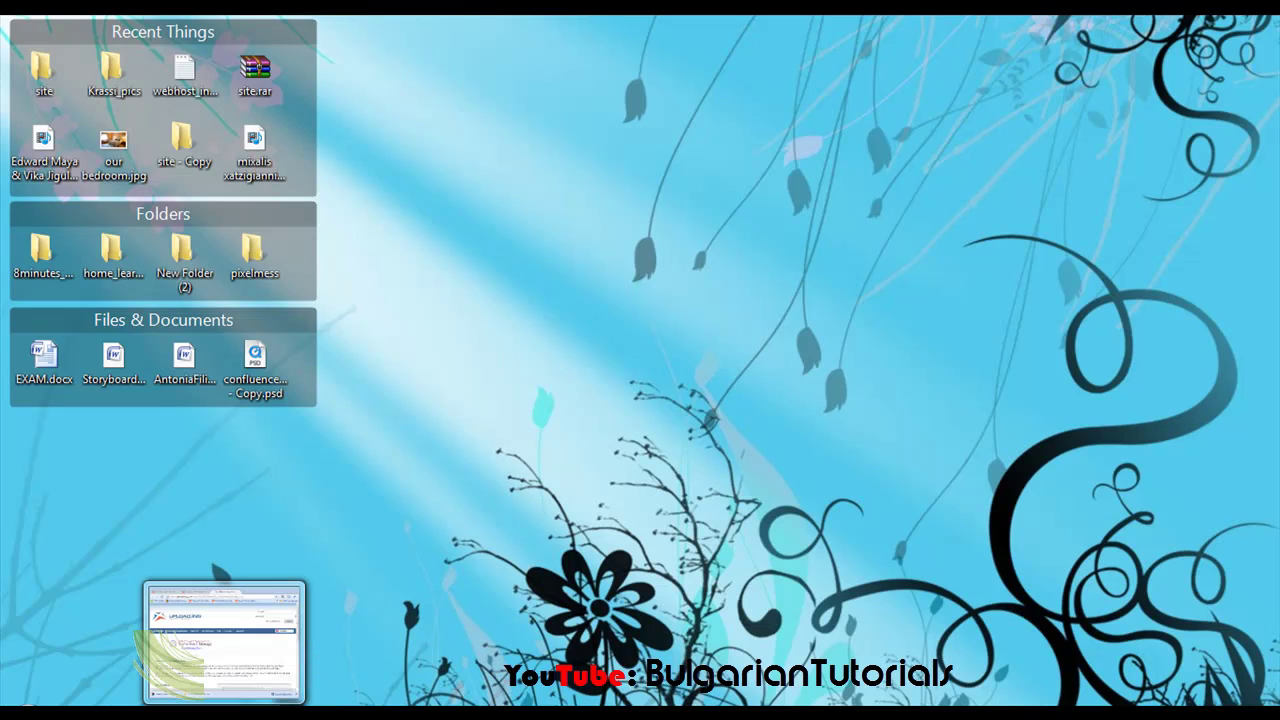
{"action": "left_click", "coordinate": [224, 713]}
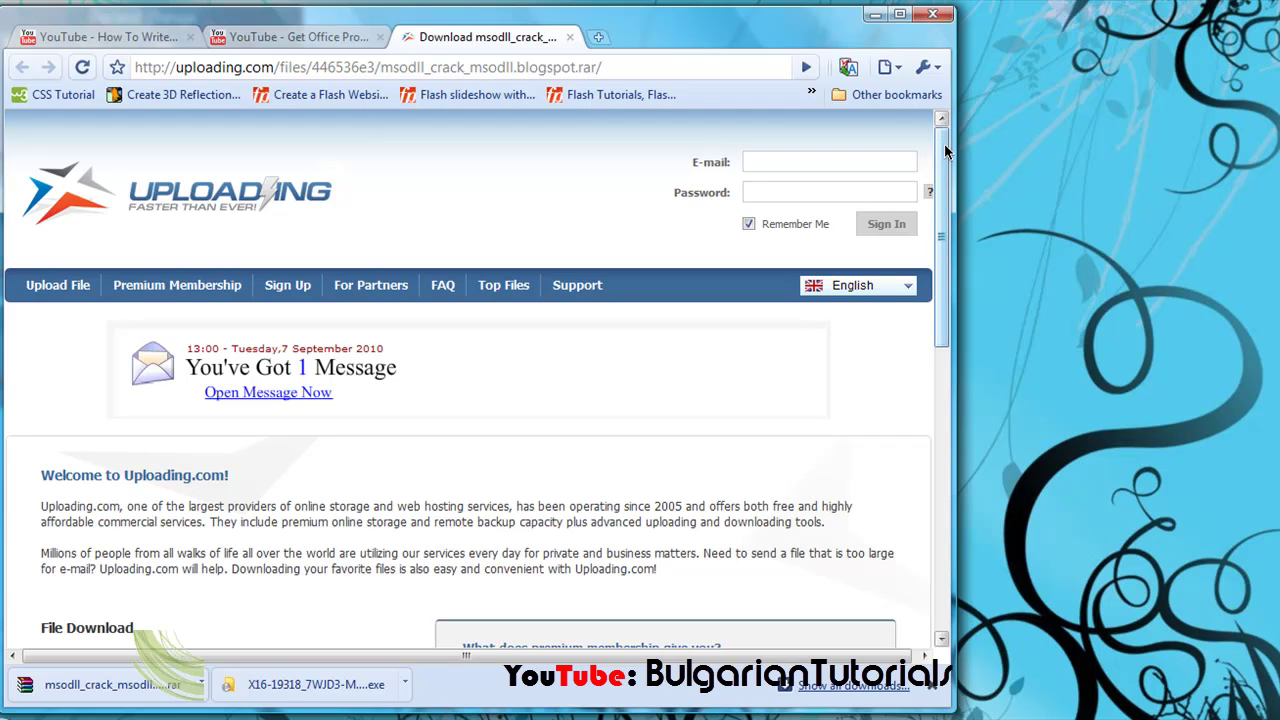
{"action": "left_click_drag", "start_coordinate": [617, 66], "coordinate": [101, 46]}
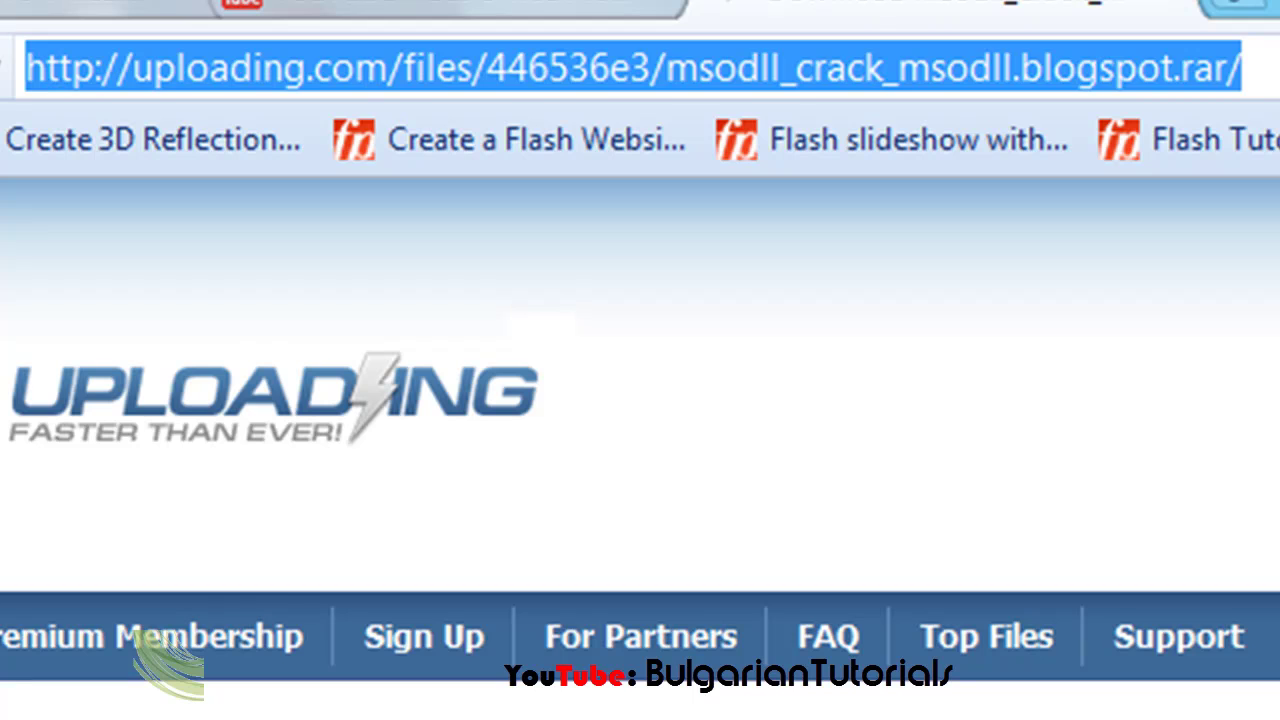
{"action": "left_click", "coordinate": [1243, 68]}
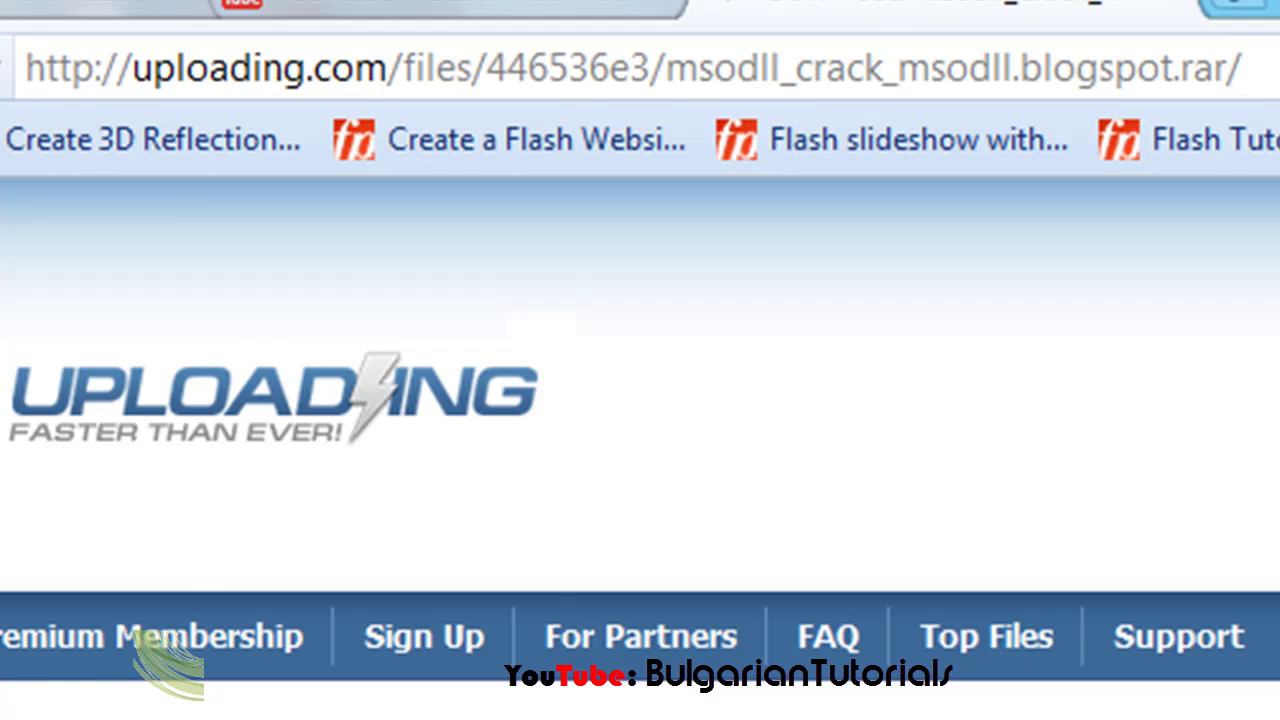
Step: Request the free download of msodll_crack_msodll.blogspot.rar and view the waiting page
{"action": "scroll", "coordinate": [640, 450], "scroll_direction": "down", "scroll_amount": 3}
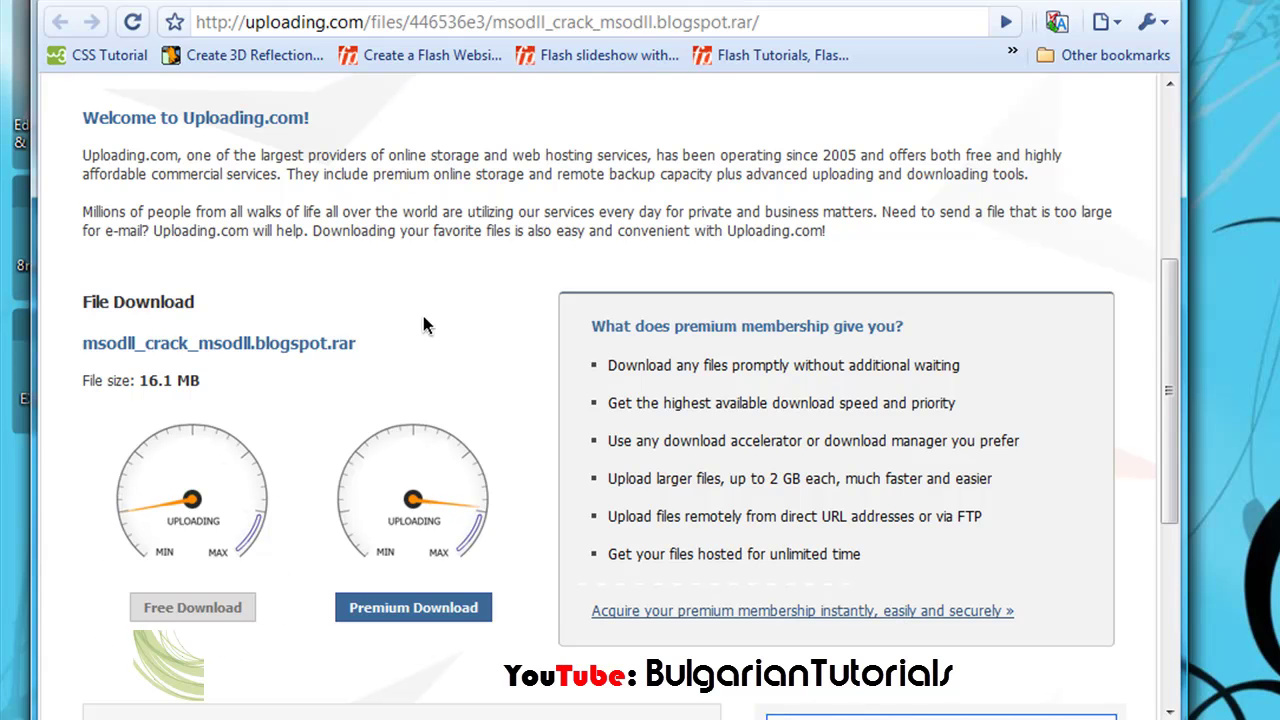
{"action": "left_click", "coordinate": [180, 612]}
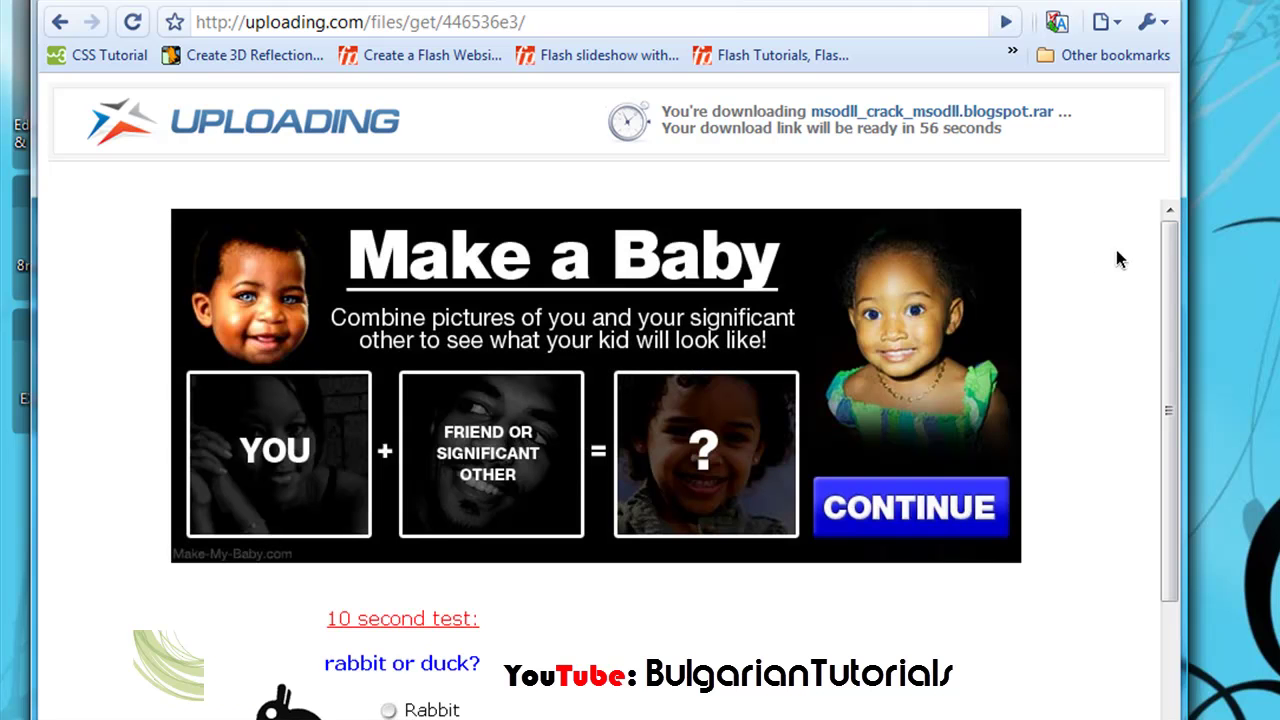
{"action": "left_click_drag", "start_coordinate": [1167, 262], "coordinate": [1206, 234]}
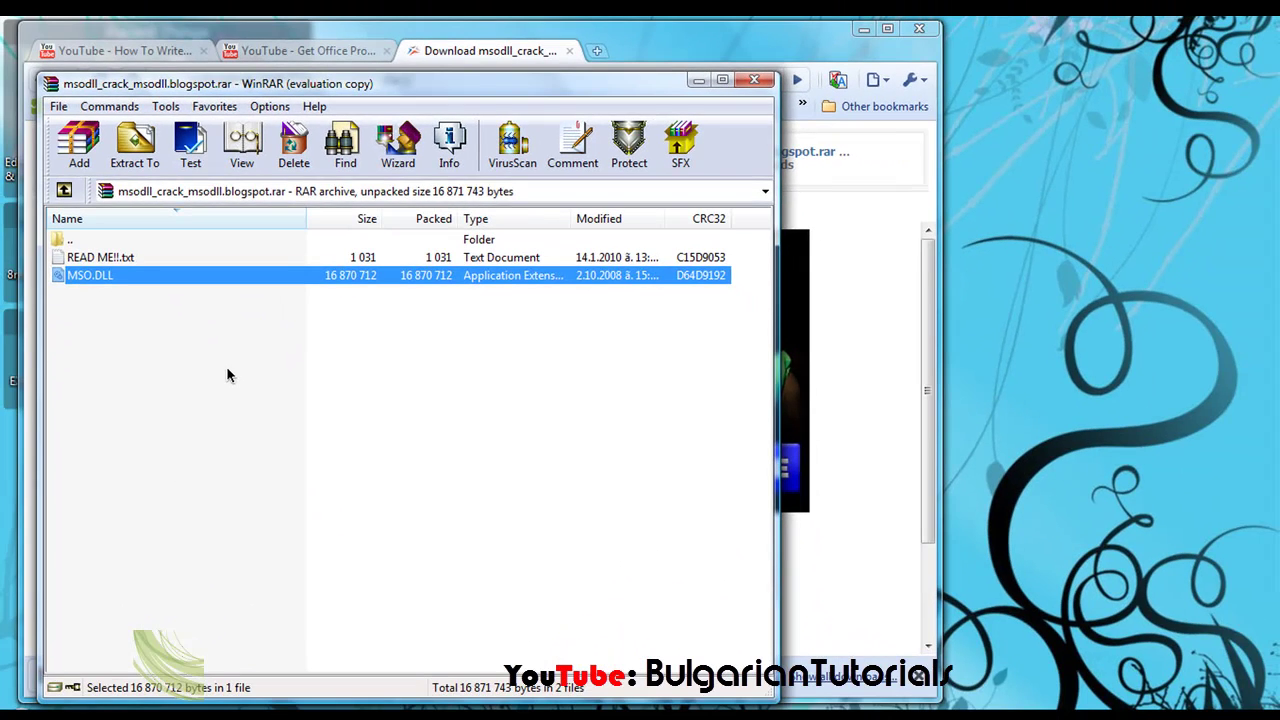
Step: Open READ ME!!.txt from the WinRAR archive, read its instructions beside the file list, and close it
{"action": "left_click", "coordinate": [201, 366]}
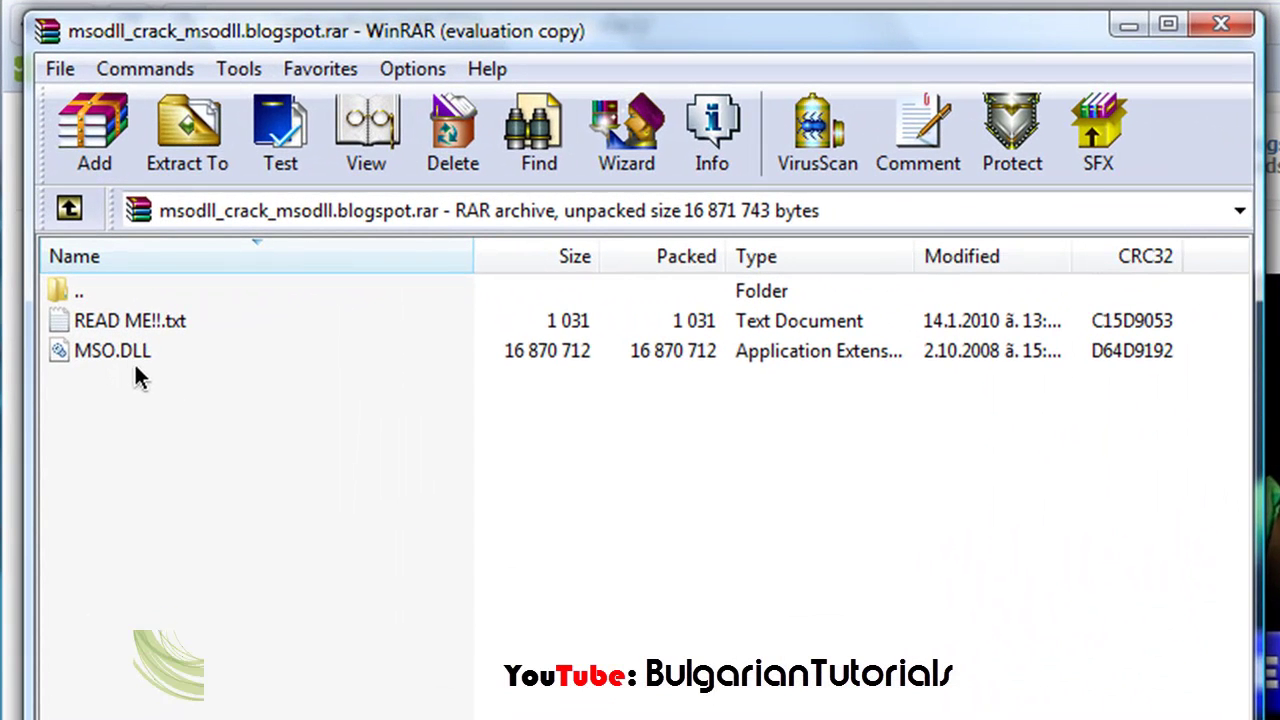
{"action": "left_click", "coordinate": [177, 320]}
{"action": "key", "text": "Return"}
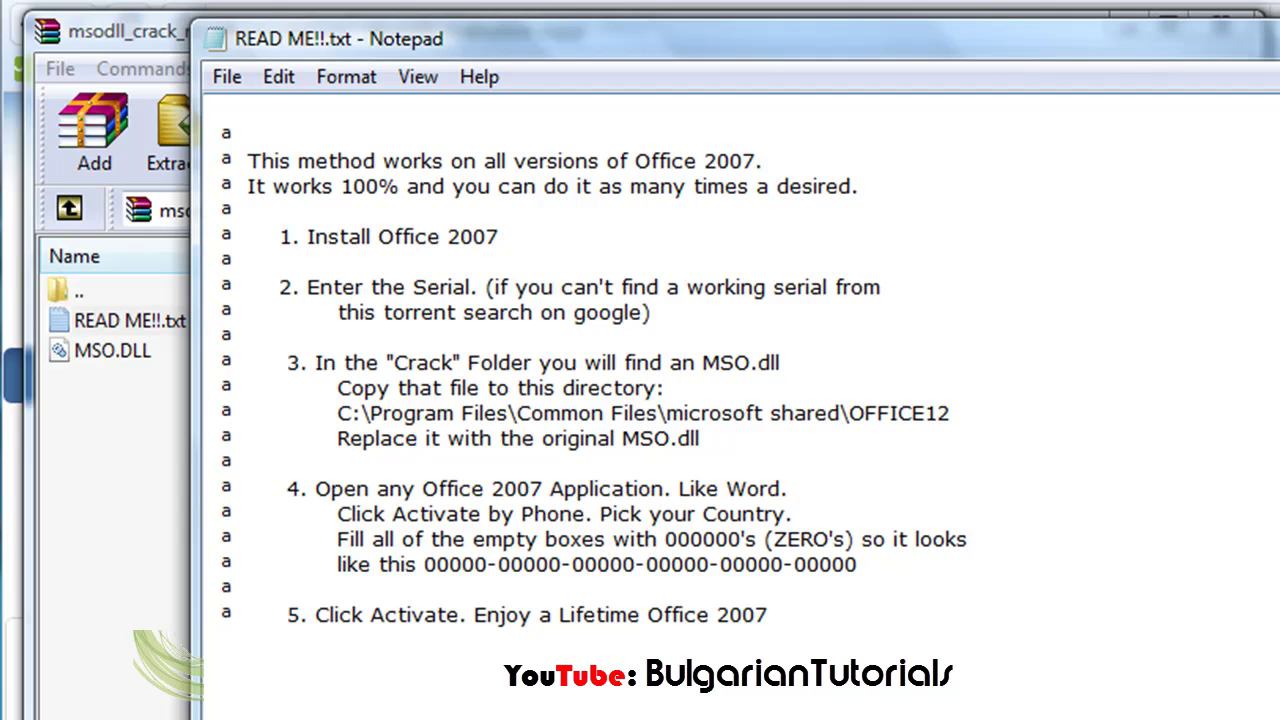
{"action": "left_click_drag", "start_coordinate": [330, 38], "coordinate": [595, 37]}
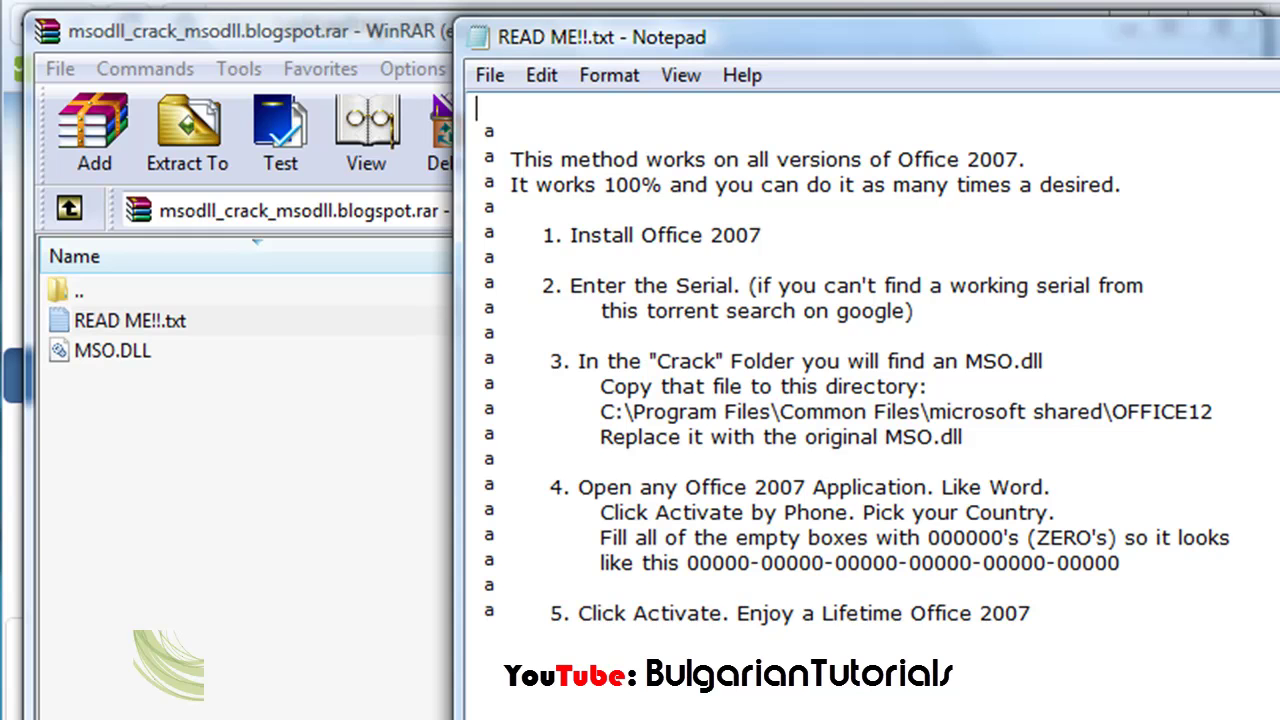
{"action": "key", "text": "alt+F4"}
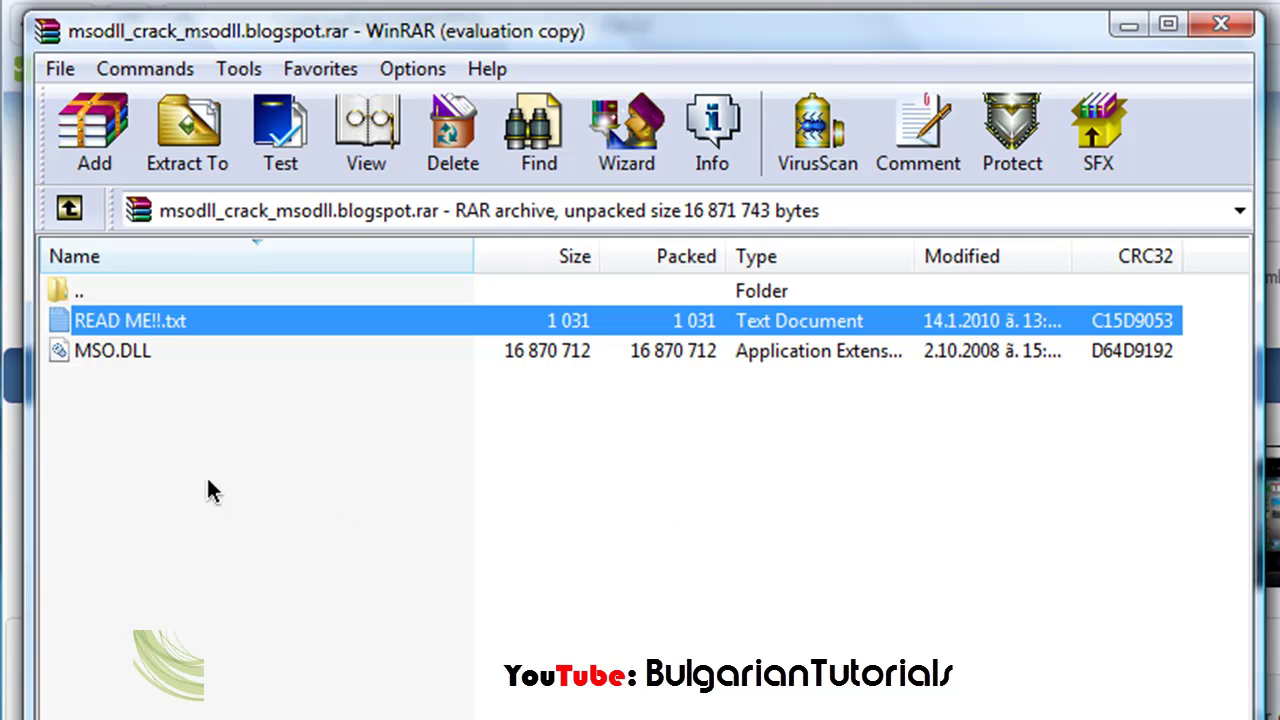
Step: Switch to the file explorer and browse from ACER (C:) through Program Files, Common Files and microsoft shared to OFFICE12
{"action": "left_click", "coordinate": [109, 349]}
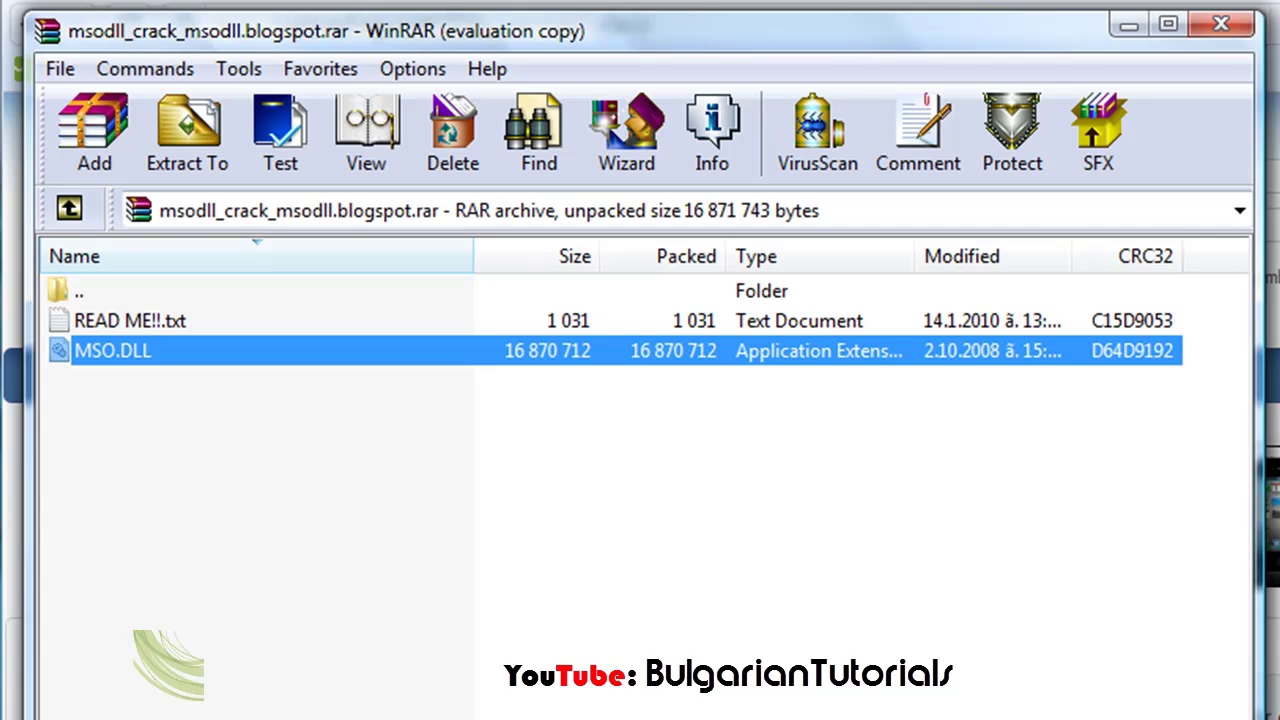
{"action": "key", "text": "alt+Tab"}
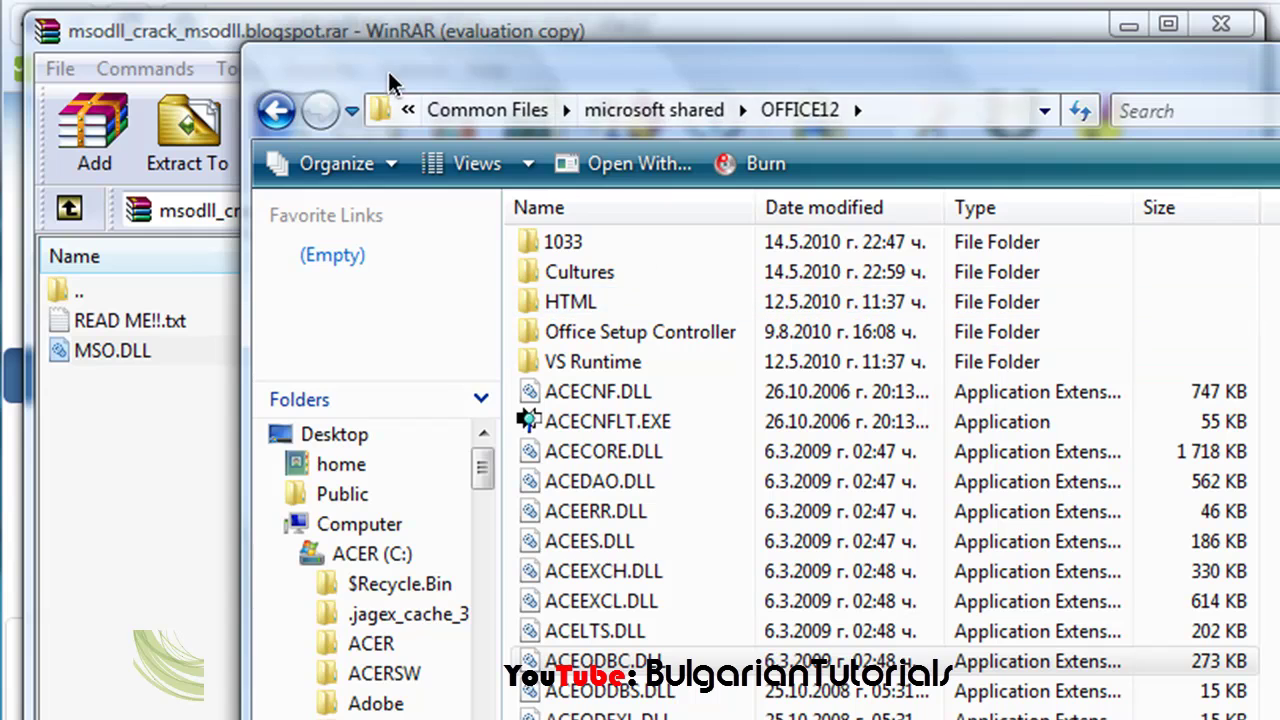
{"action": "left_click", "coordinate": [409, 112]}
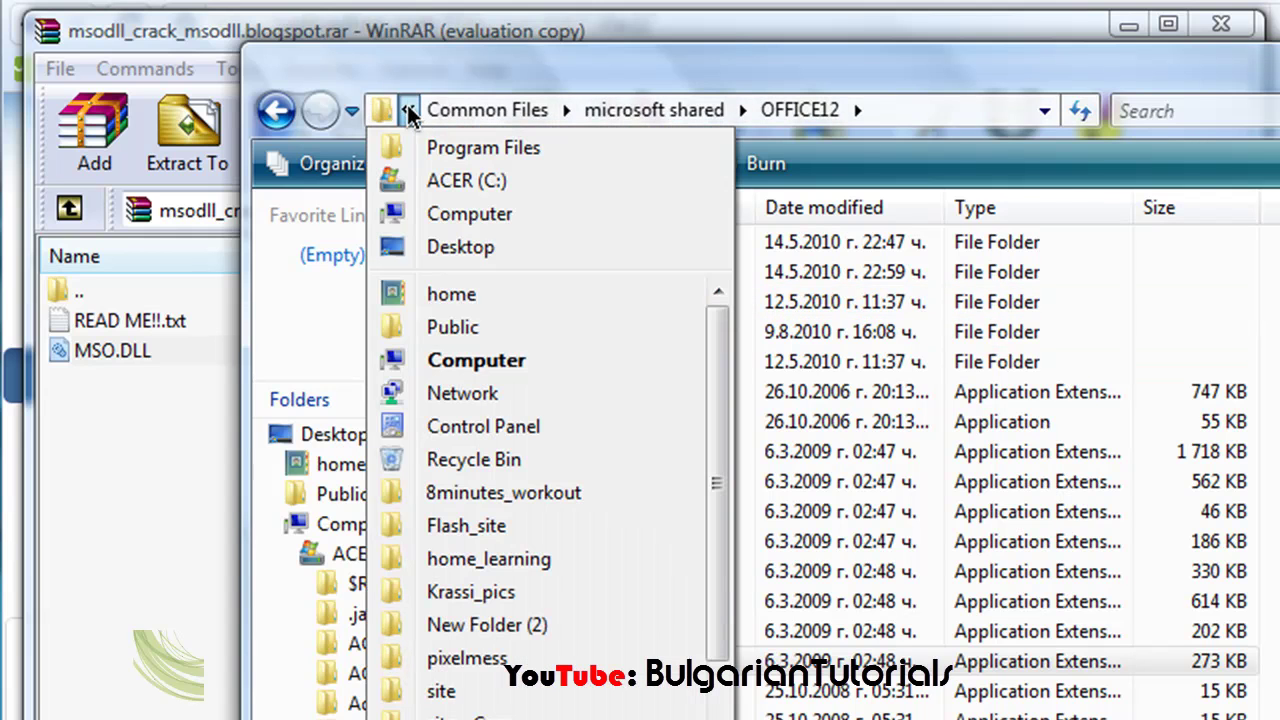
{"action": "left_click", "coordinate": [456, 180]}
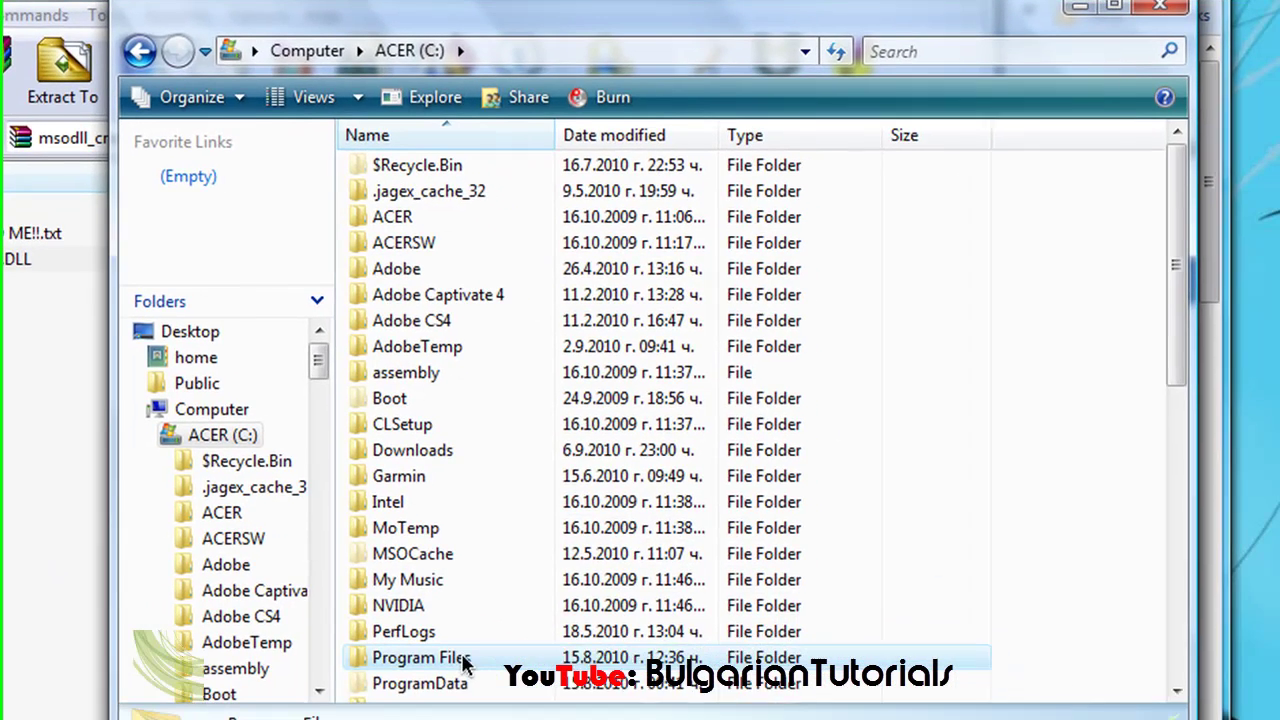
{"action": "double_click", "coordinate": [455, 652]}
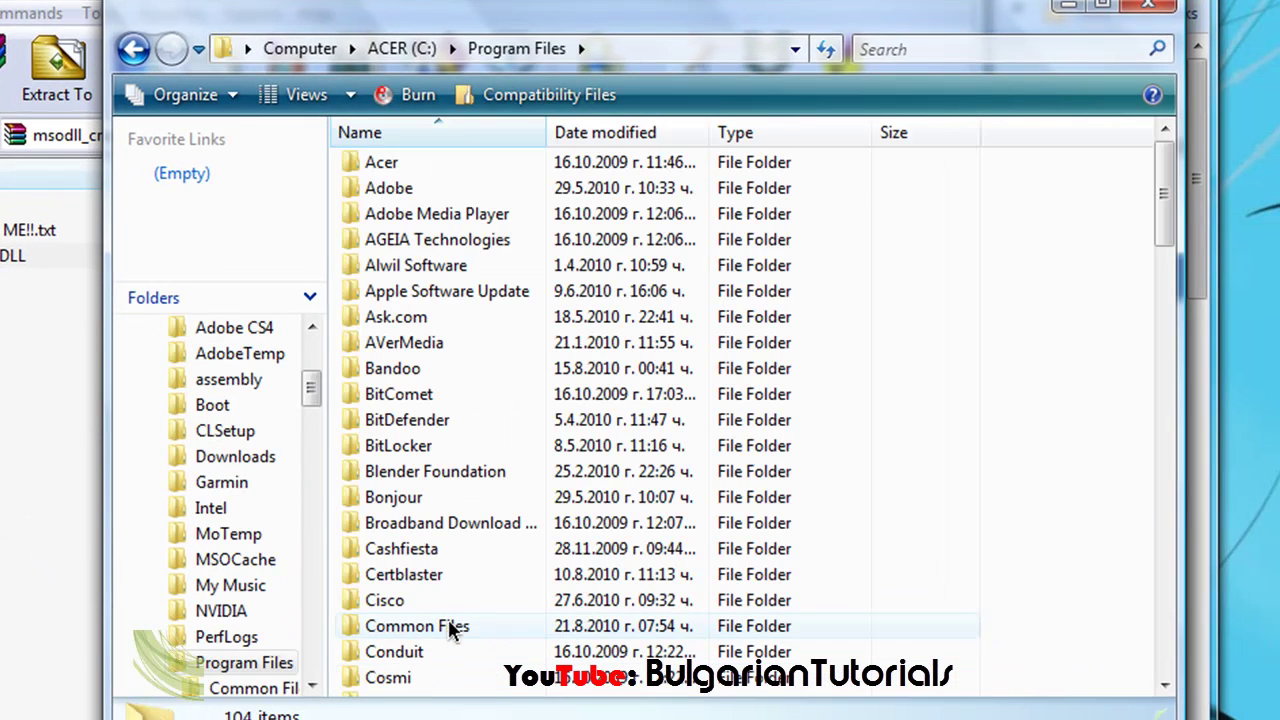
{"action": "double_click", "coordinate": [424, 627]}
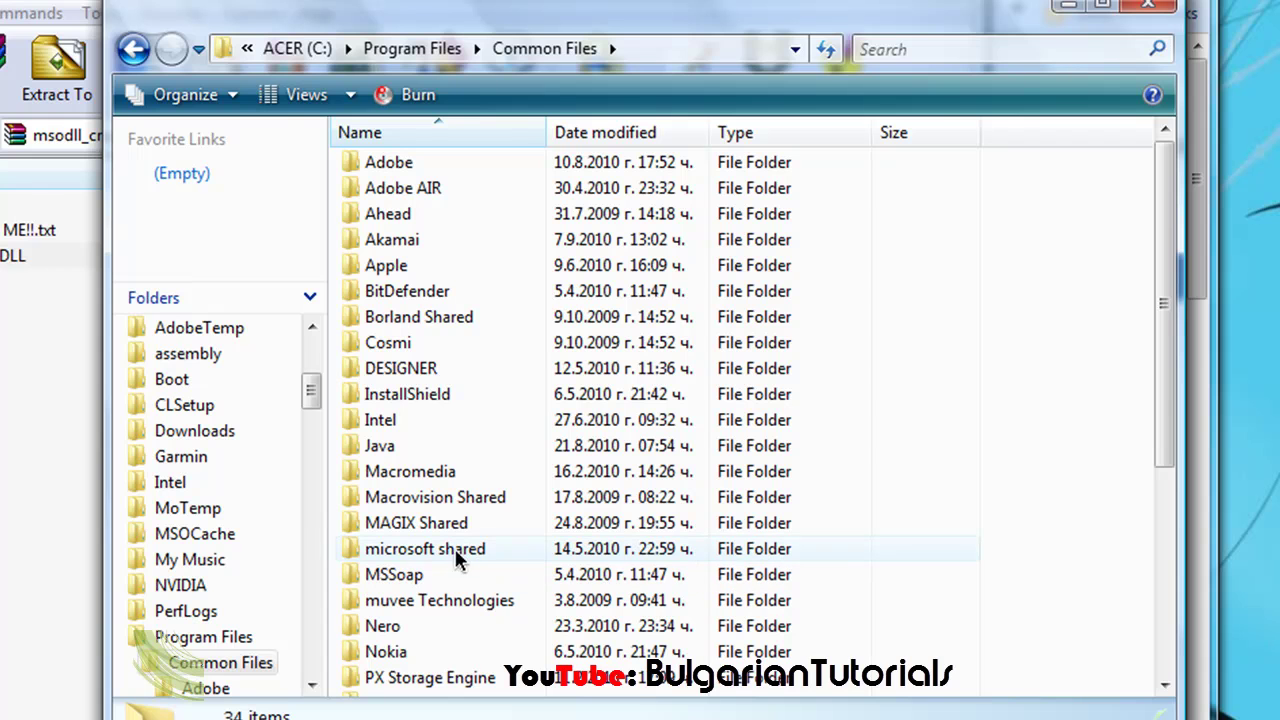
{"action": "mouse_move", "coordinate": [444, 548]}
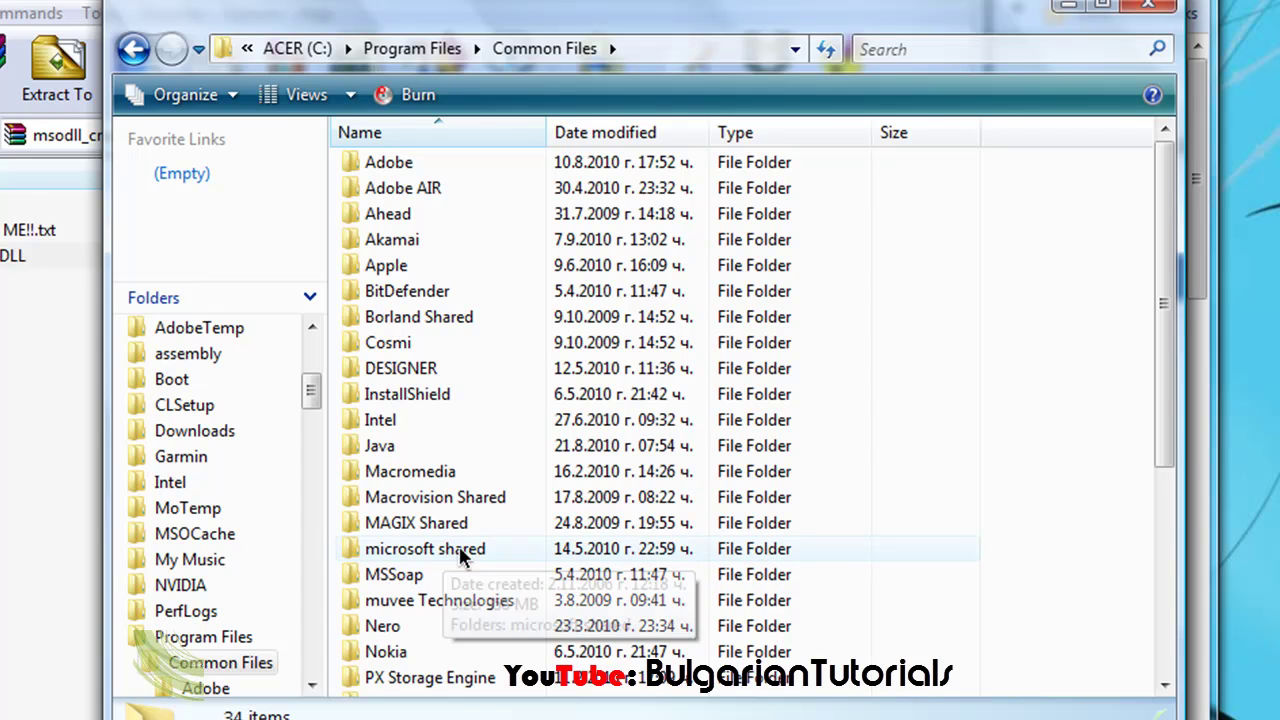
{"action": "double_click", "coordinate": [512, 549]}
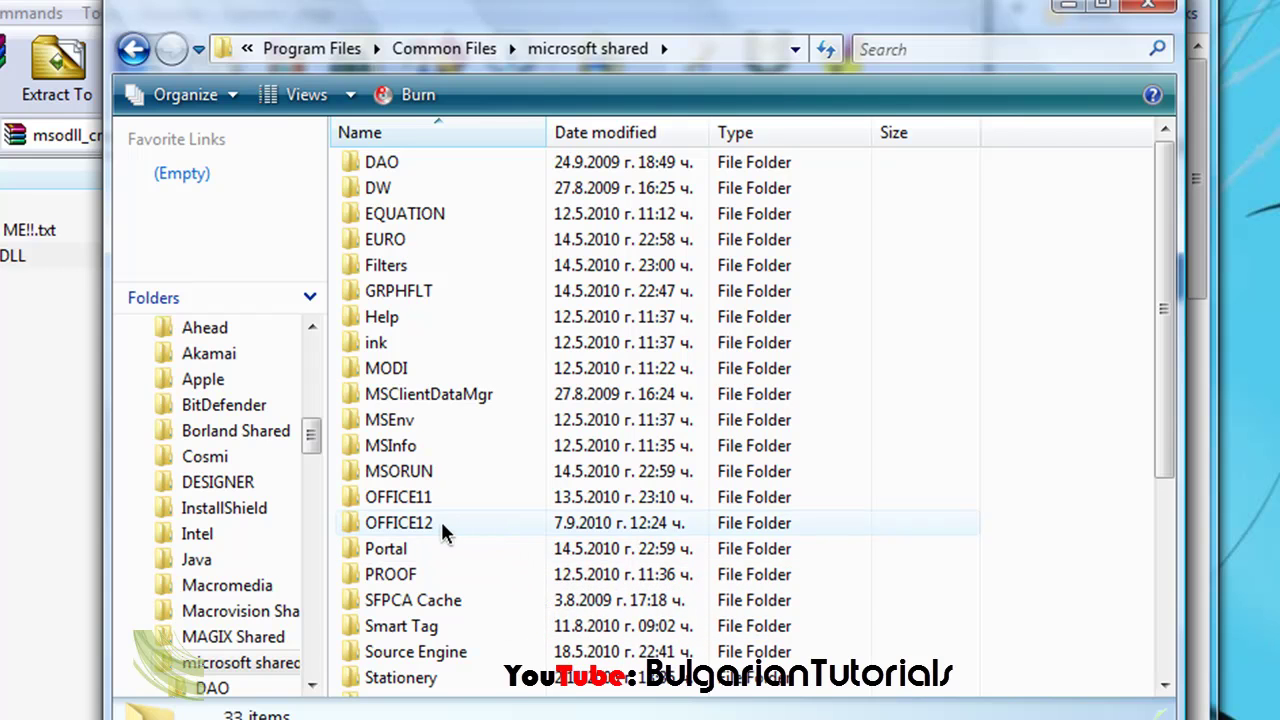
{"action": "mouse_move", "coordinate": [406, 530]}
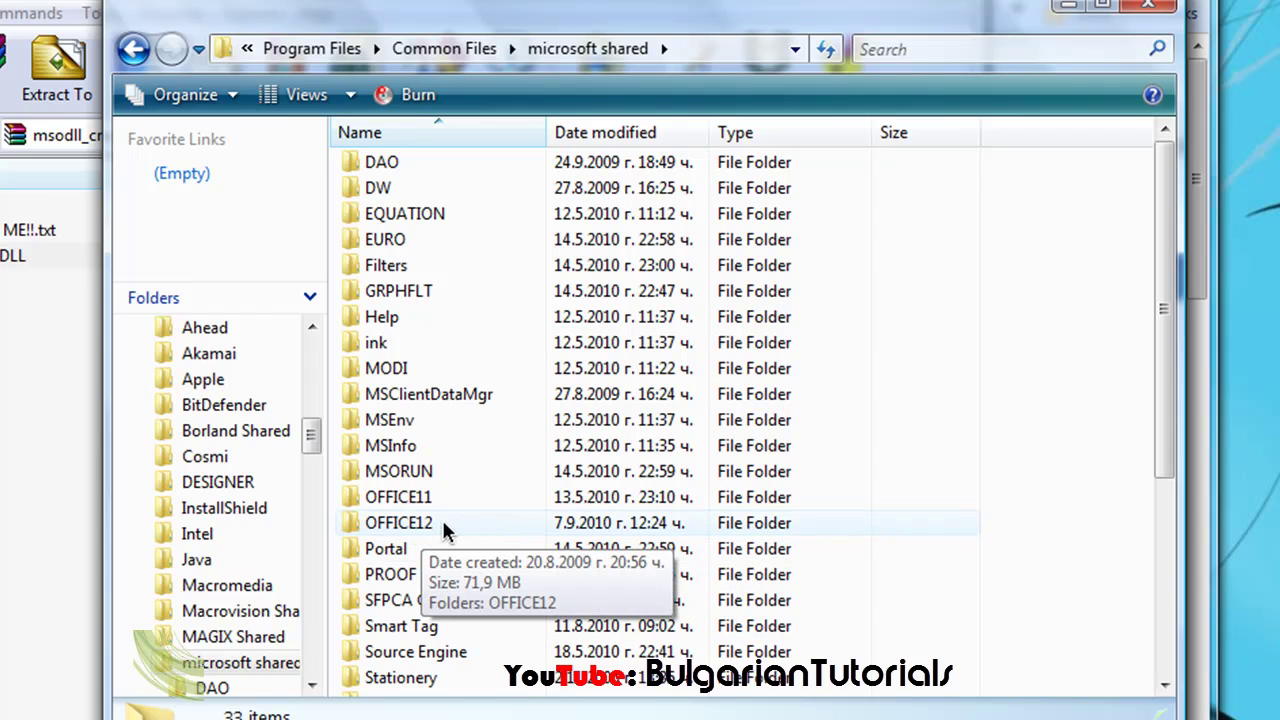
{"action": "double_click", "coordinate": [444, 528]}
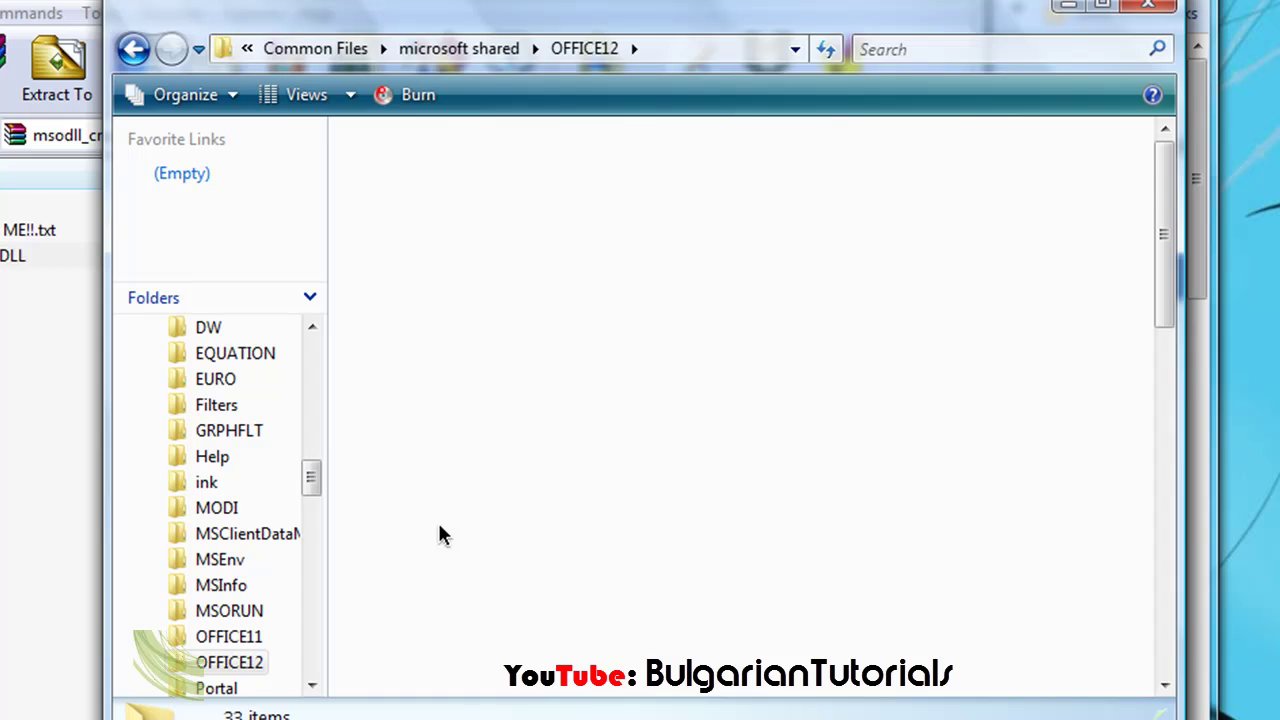
Step: Try to move MSO.DLL from the WinRAR archive into the OFFICE12 folder, cancel the replacement and close the folder window
{"action": "left_click_drag", "start_coordinate": [785, 13], "coordinate": [1188, 0]}
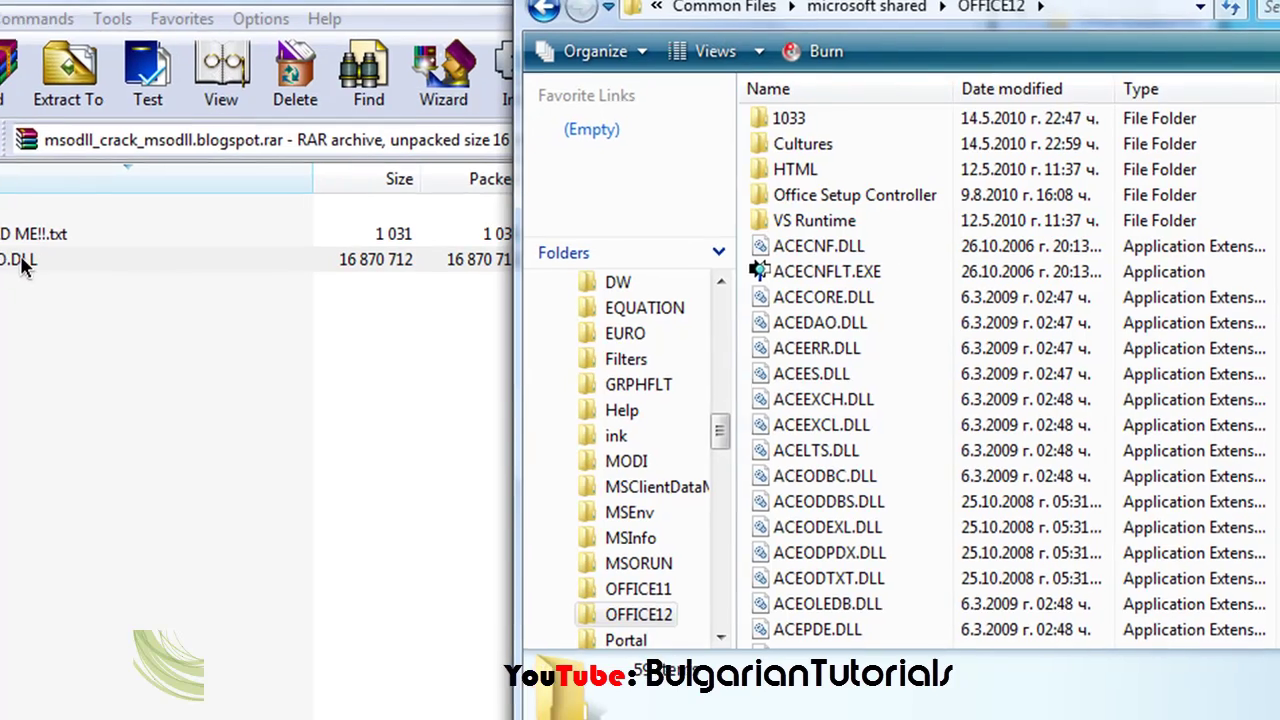
{"action": "left_click", "coordinate": [40, 260]}
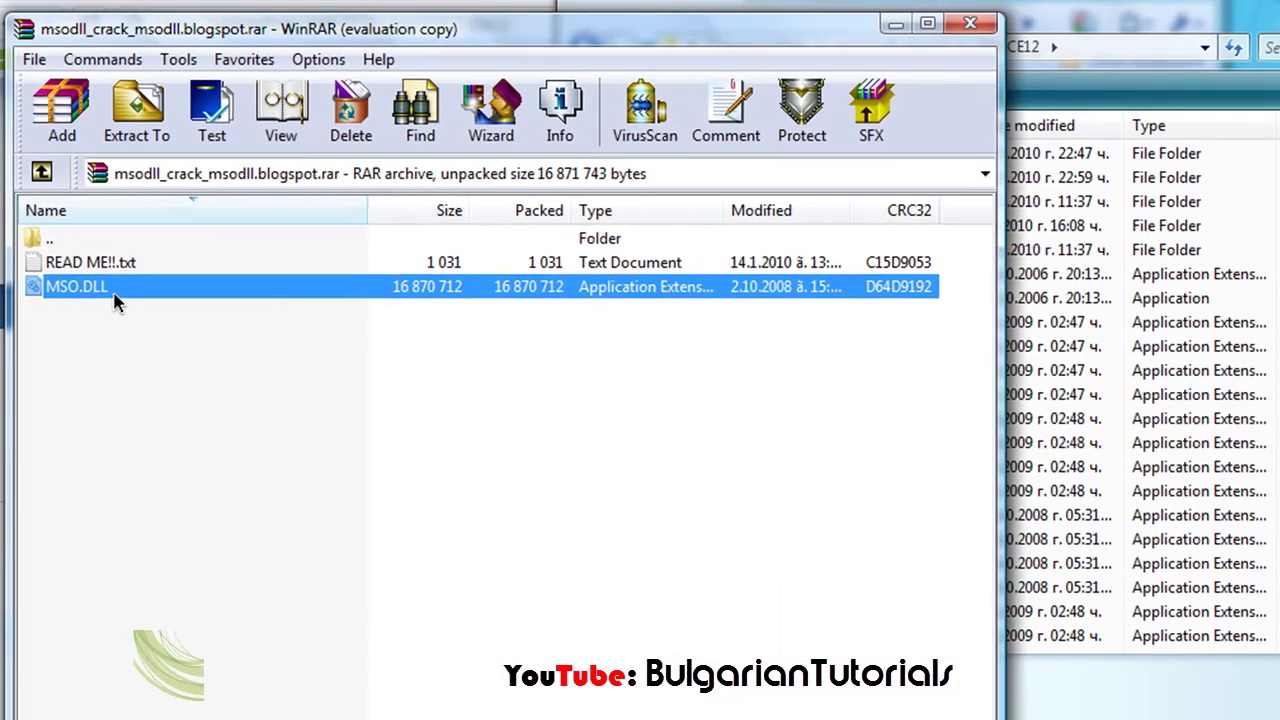
{"action": "left_click", "coordinate": [126, 285]}
{"action": "left_click", "coordinate": [164, 290]}
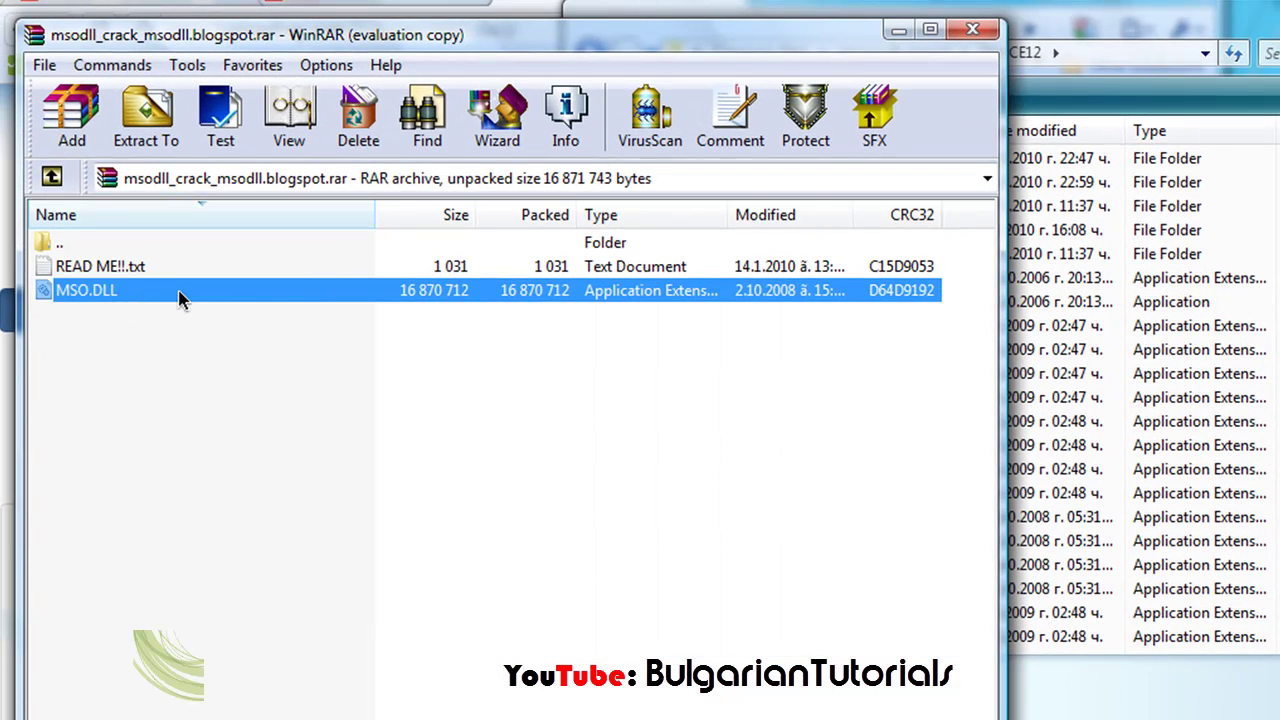
{"action": "left_click_drag", "start_coordinate": [180, 300], "coordinate": [1220, 314]}
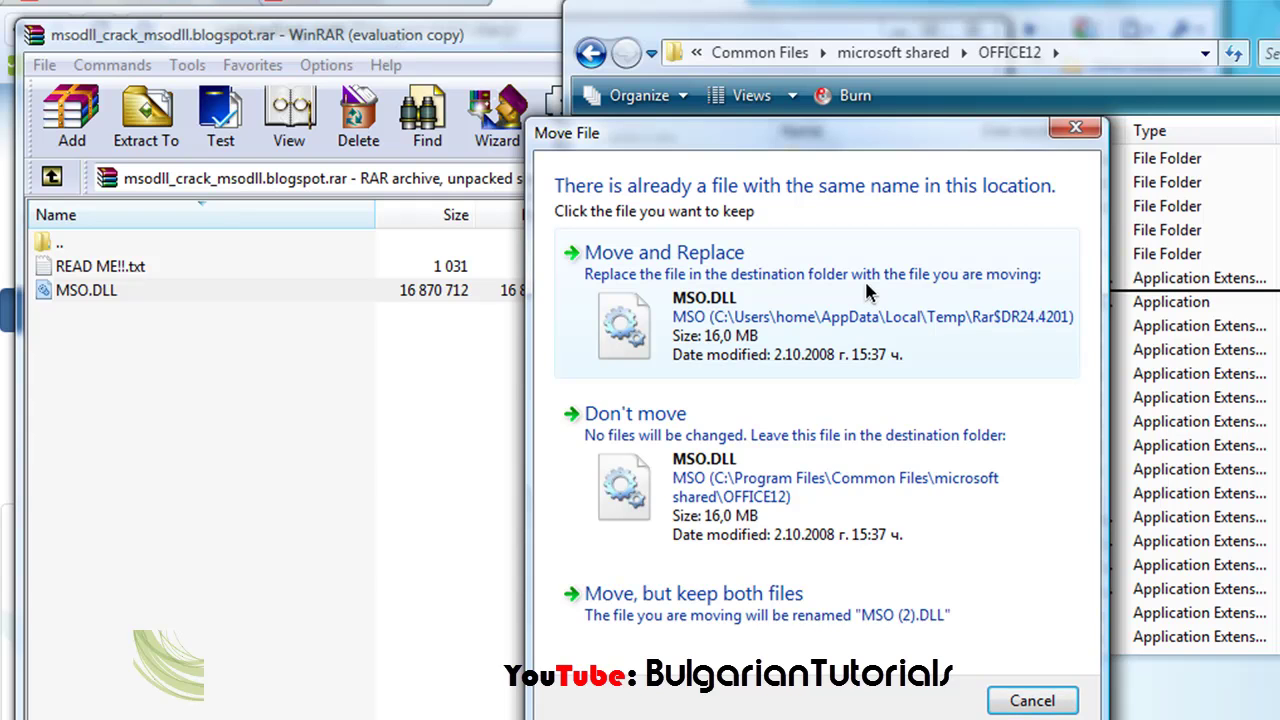
{"action": "left_click", "coordinate": [1062, 704]}
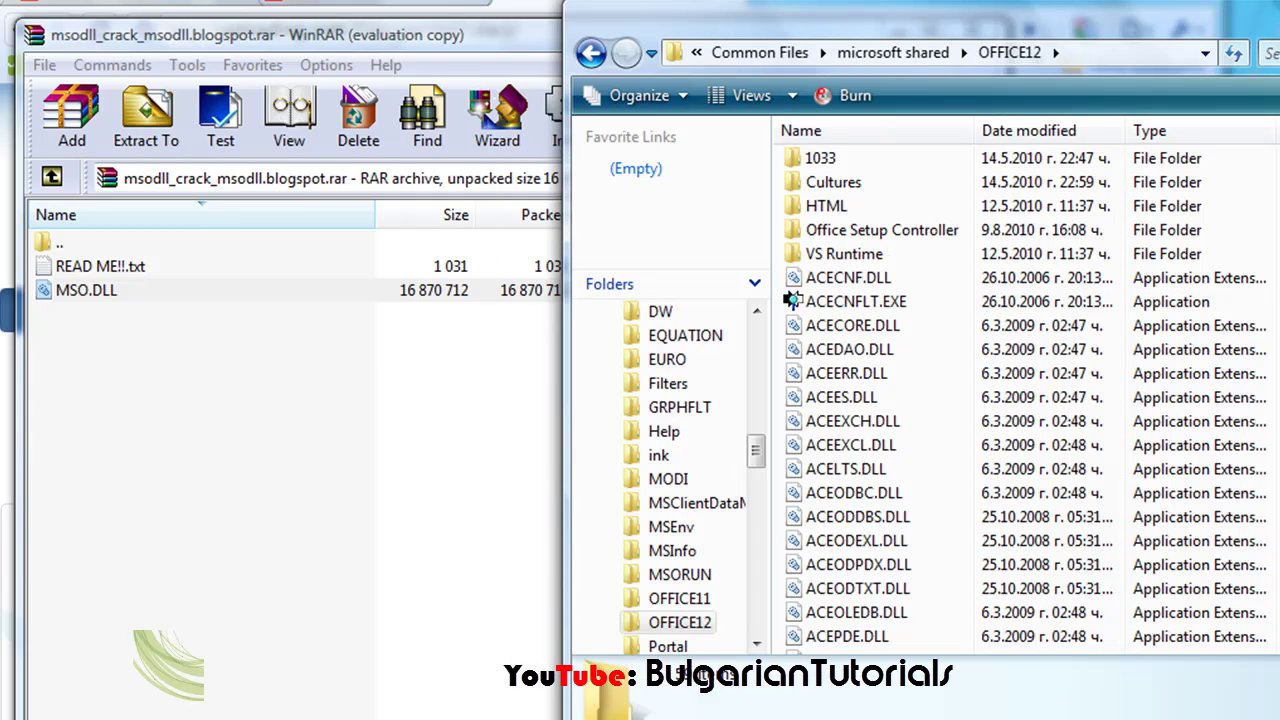
{"action": "key", "text": "alt+F4"}
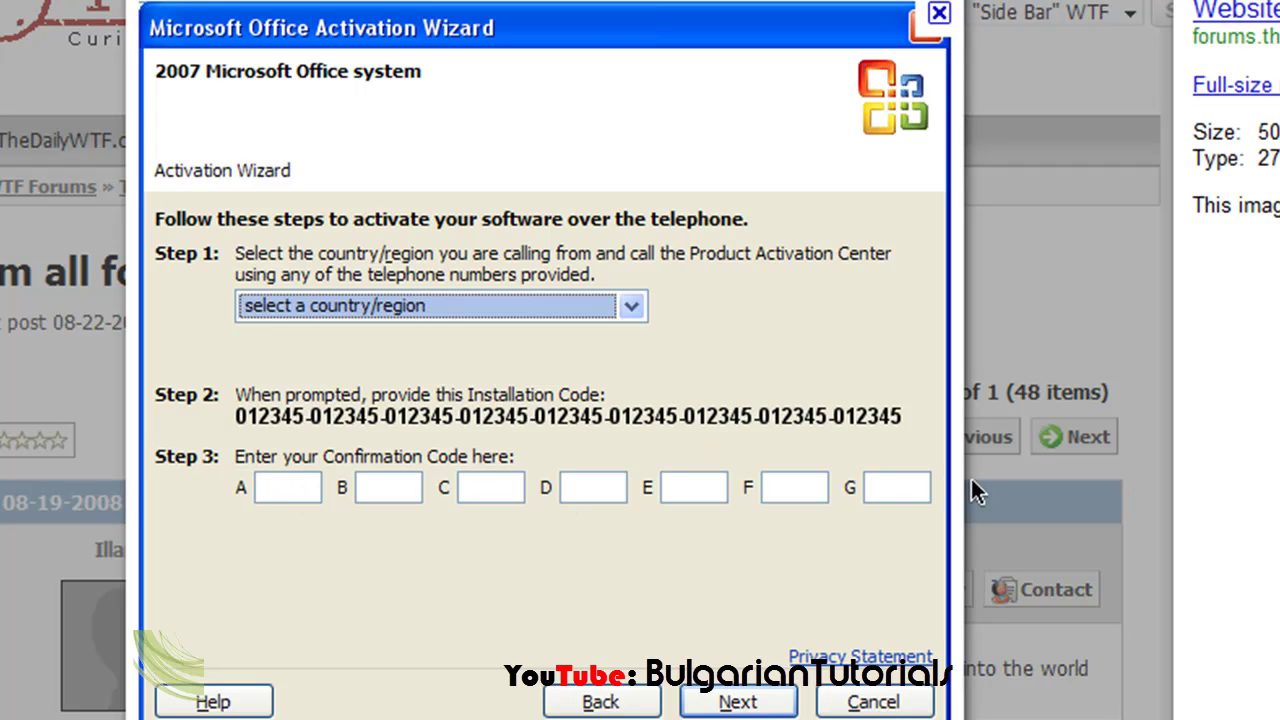
Step: Switch to READ ME!!.txt in Notepad and highlight the confirmation box value in instruction 4
{"action": "key", "text": "alt+Tab"}
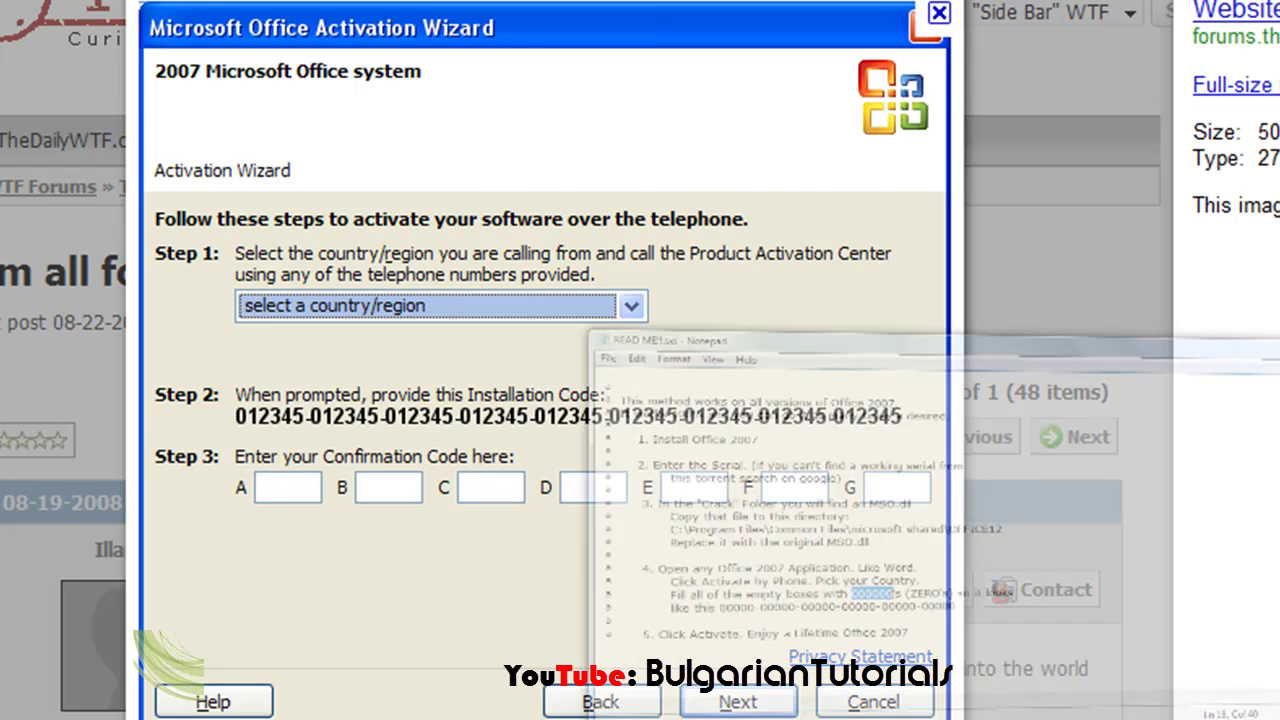
{"action": "left_click", "coordinate": [900, 378]}
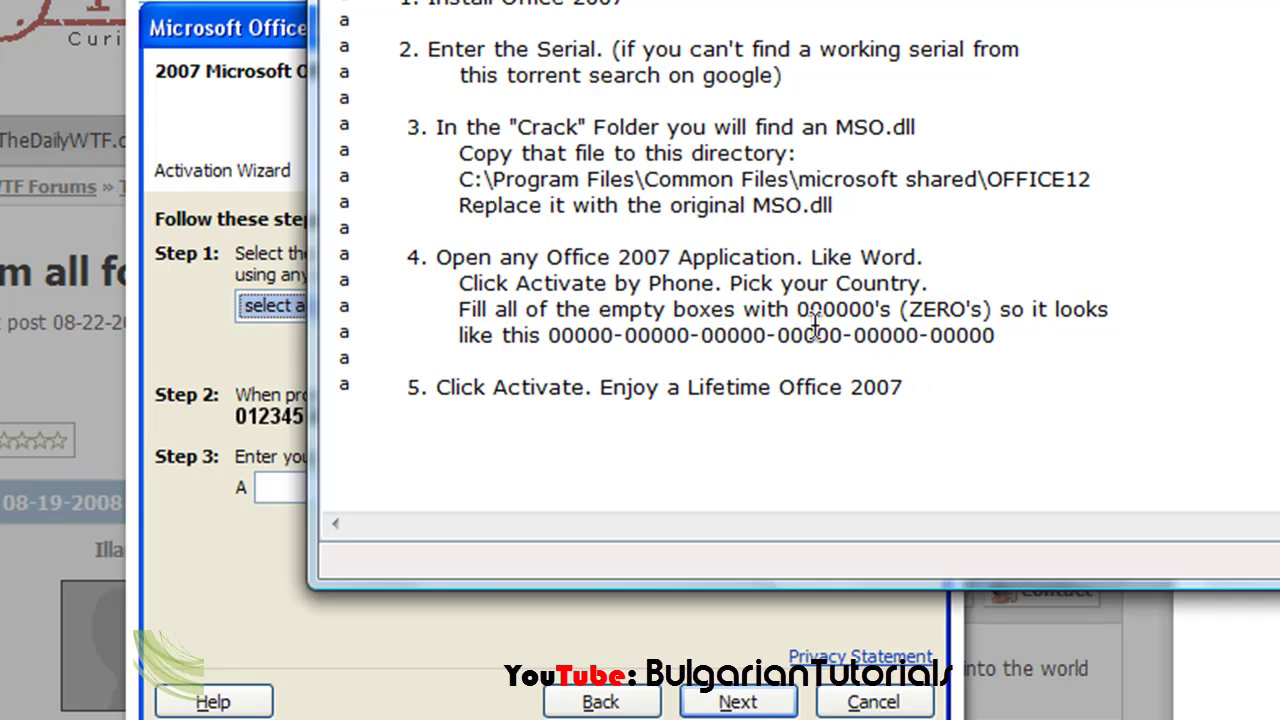
{"action": "left_click_drag", "start_coordinate": [798, 310], "coordinate": [878, 310]}
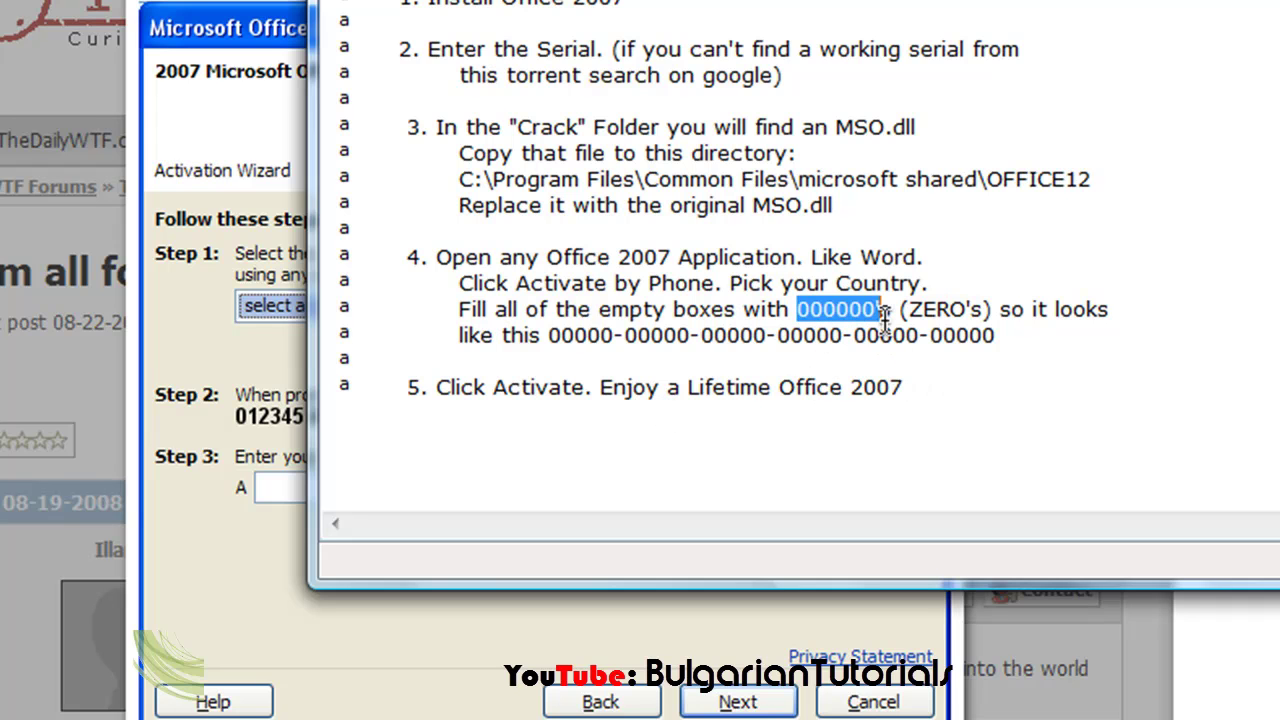
{"action": "left_click", "coordinate": [830, 309]}
{"action": "mouse_move", "coordinate": [817, 306]}
{"action": "left_mouse_down"}
{"action": "mouse_move", "coordinate": [849, 309]}
{"action": "mouse_move", "coordinate": [792, 305]}
{"action": "left_mouse_up"}
Step: Return to the activation wizard image in Firefox and switch to the blank Document1 in Microsoft Word
{"action": "left_click", "coordinate": [280, 507]}
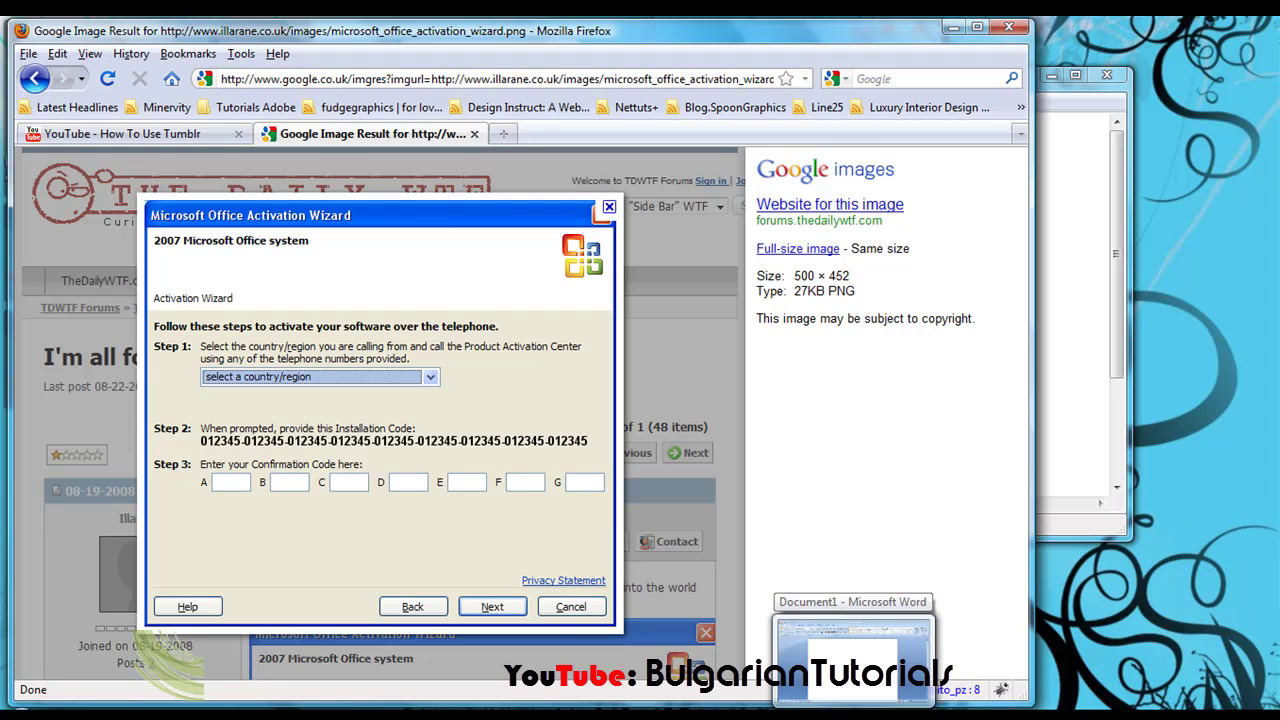
{"action": "left_click", "coordinate": [853, 648]}
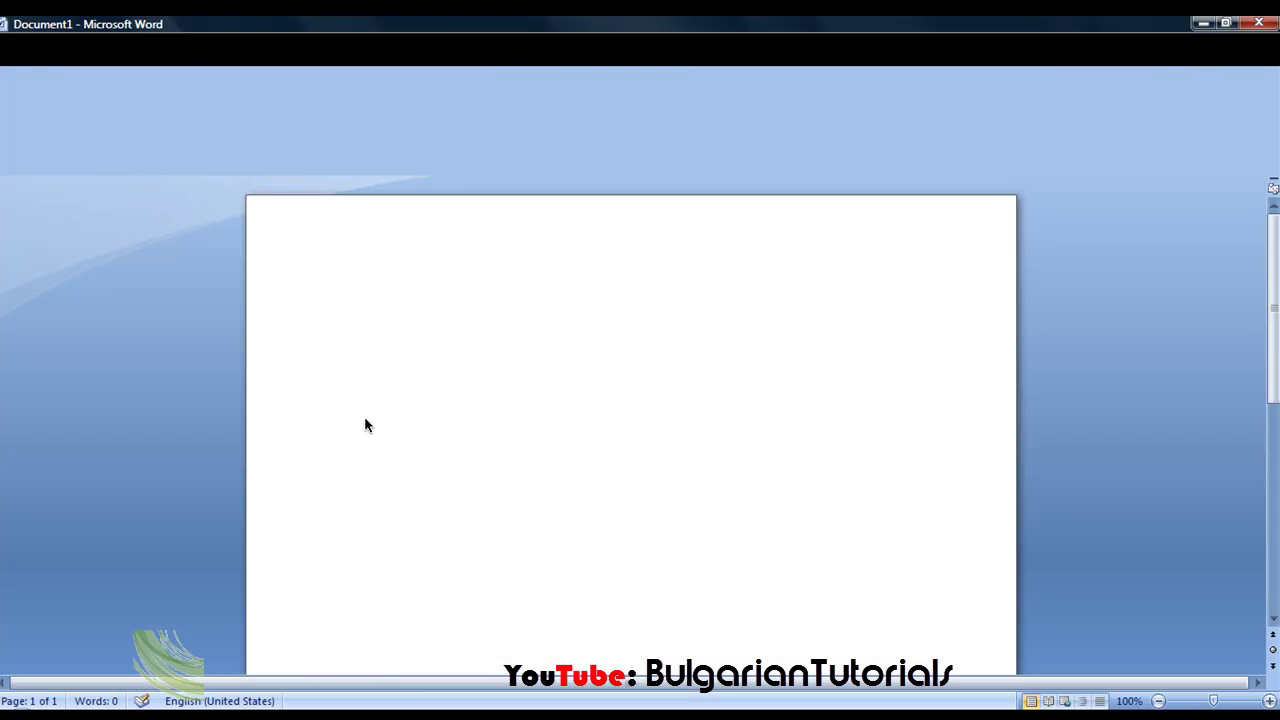